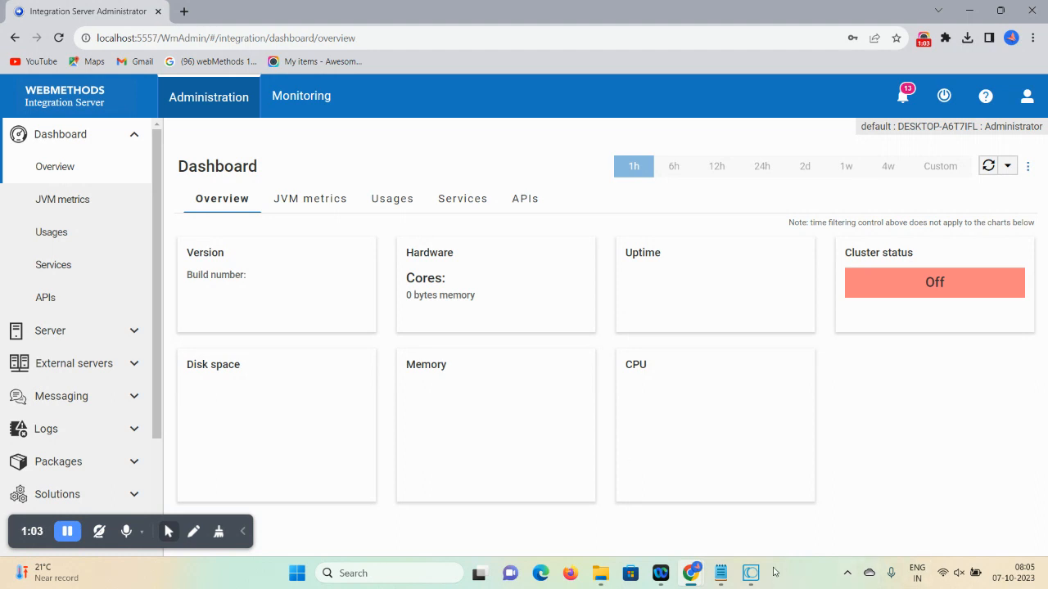
Switch to Software AG Designer and select invoice_flowservice in the service folder of FlatFilePkg.
{"action": "mouse_move", "coordinate": [752, 578]}
{"action": "left_click", "coordinate": [732, 494]}
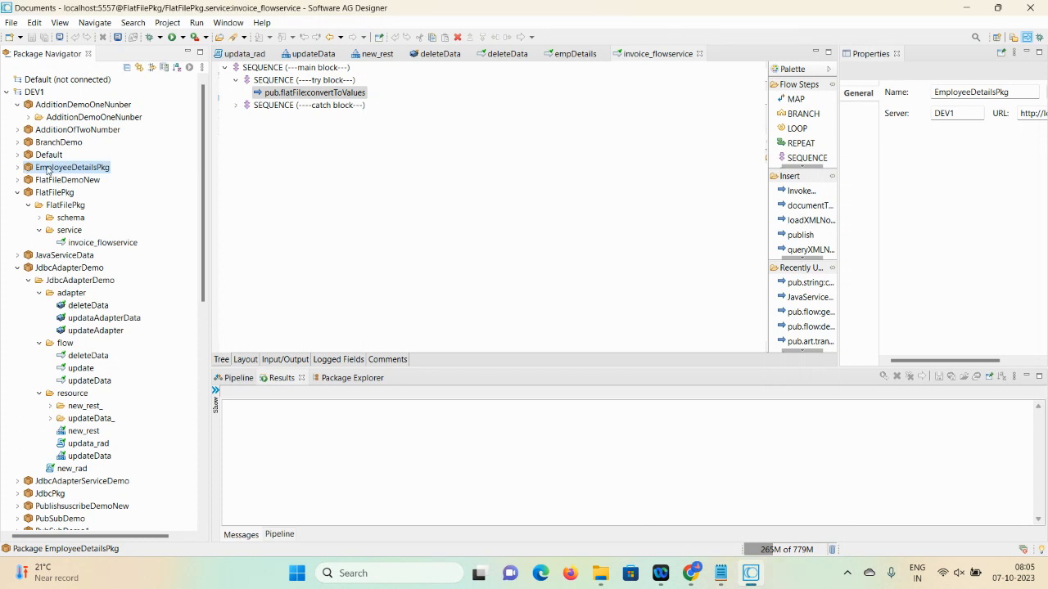
{"action": "left_click", "coordinate": [48, 168]}
{"action": "left_click", "coordinate": [88, 244]}
{"action": "left_click", "coordinate": [348, 169]}
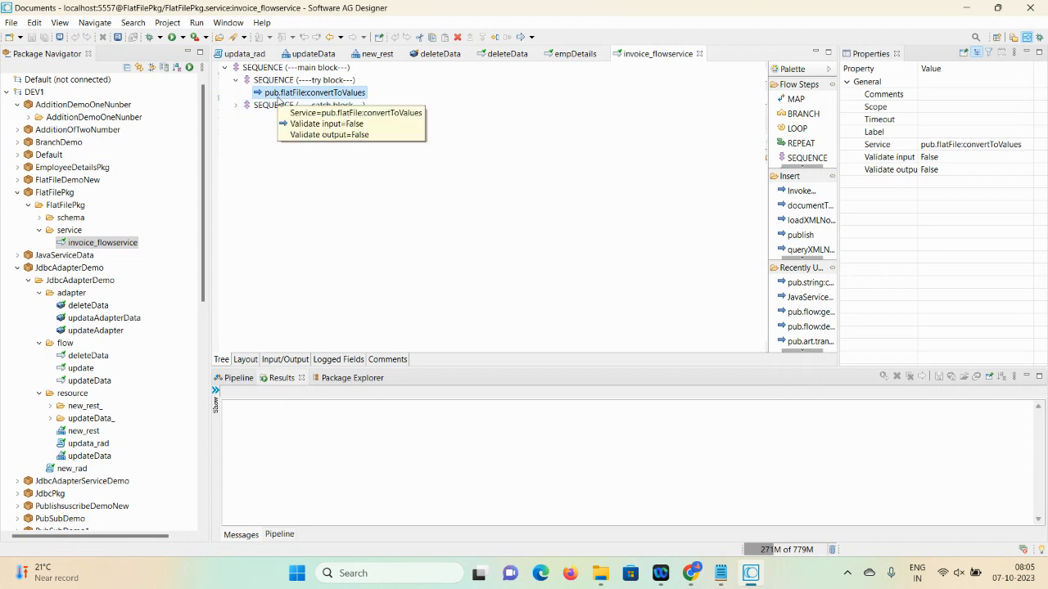
Locate the service invoked by the pub.flatFile:convertToValues step in the Package Navigator to identify its parent package.
{"action": "right_click", "coordinate": [348, 95]}
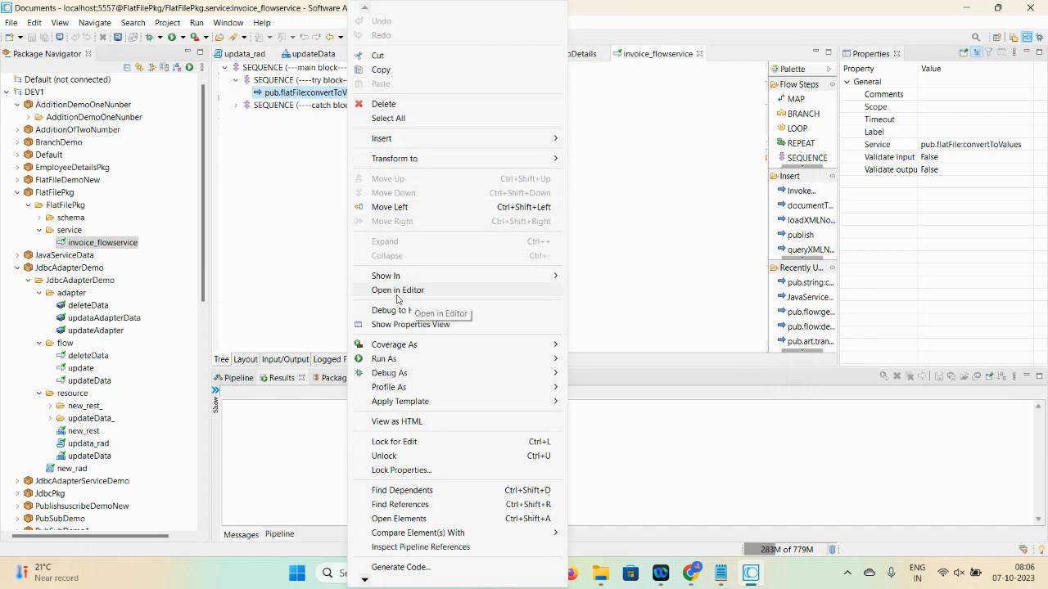
{"action": "mouse_move", "coordinate": [385, 284]}
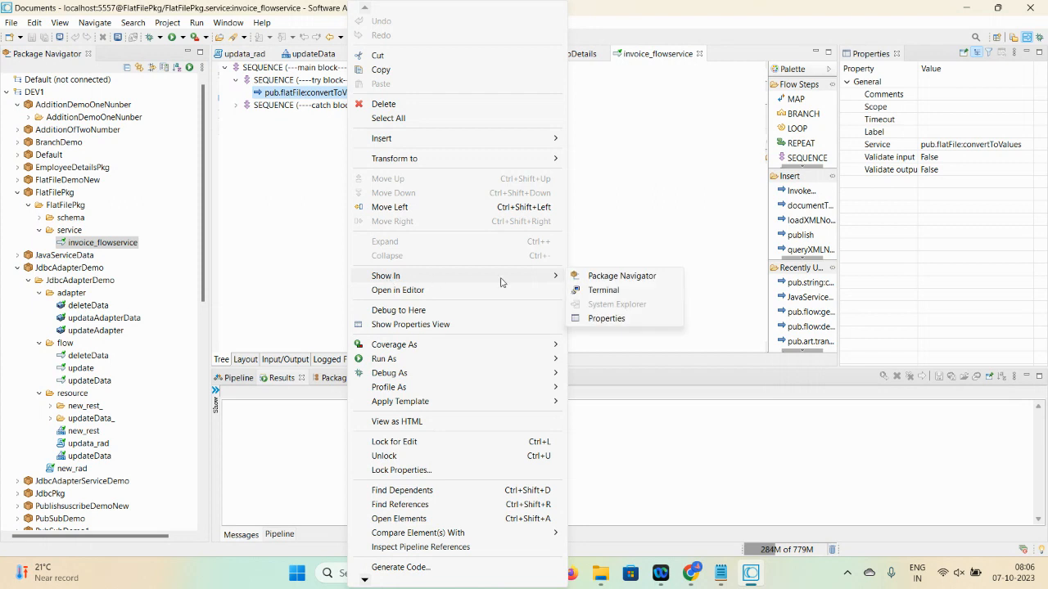
{"action": "left_click", "coordinate": [604, 275]}
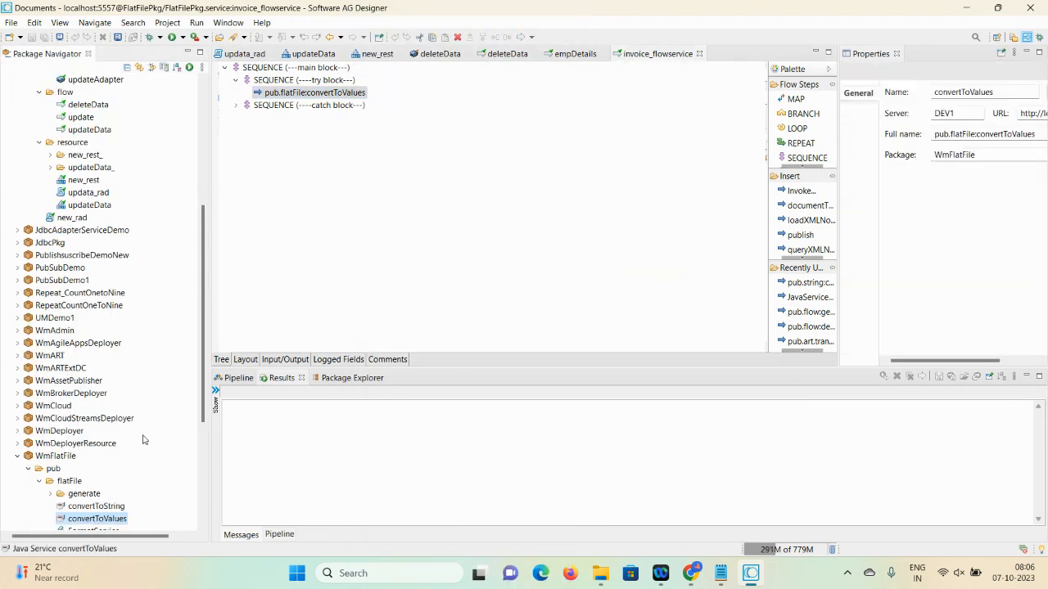
{"action": "scroll", "coordinate": [70, 491], "scroll_direction": "down", "scroll_amount": 1}
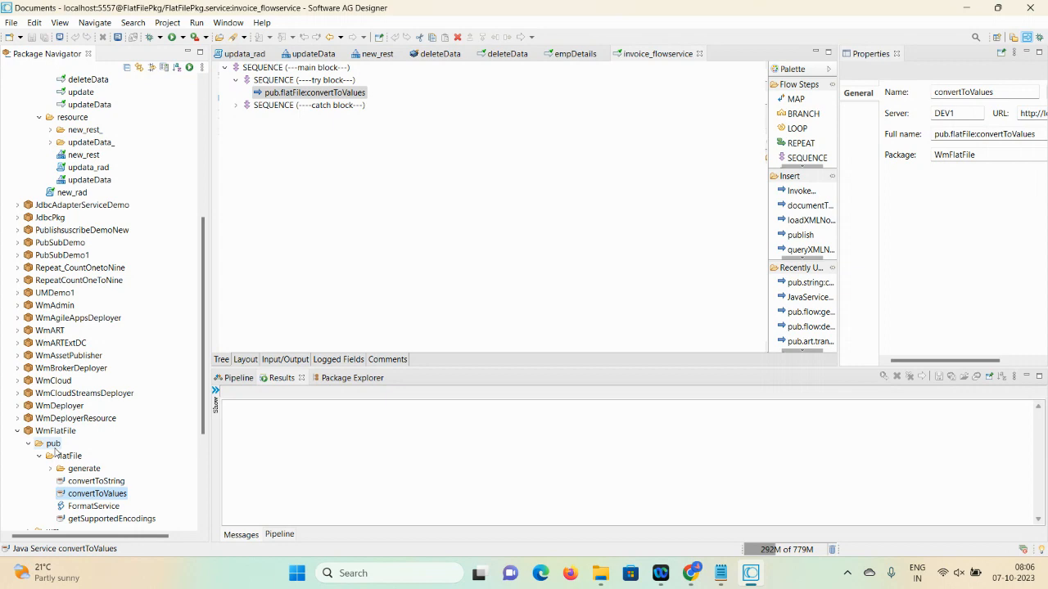
{"action": "left_click_drag", "start_coordinate": [204, 397], "coordinate": [195, 246]}
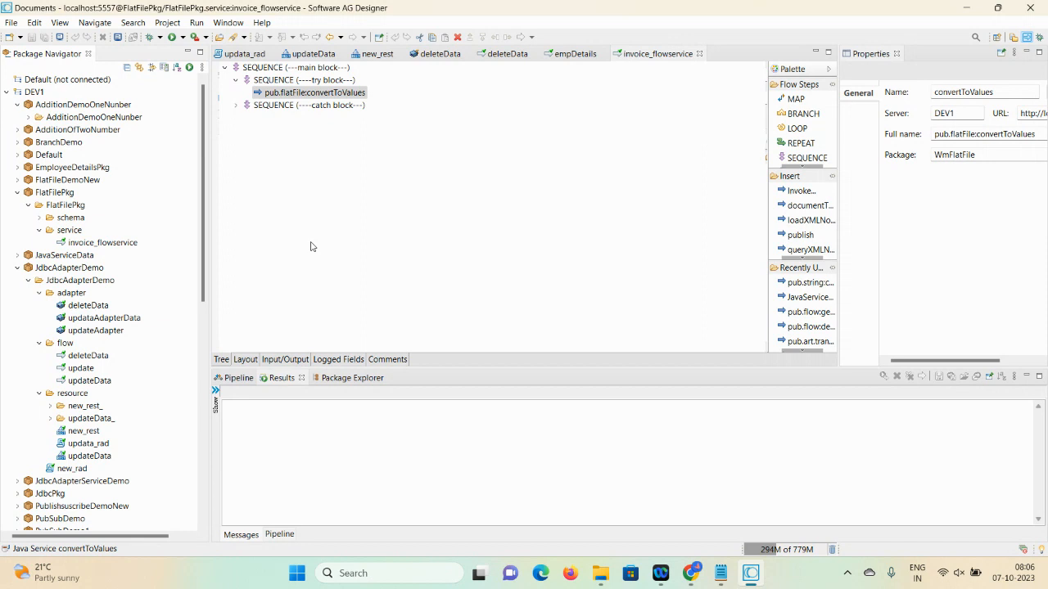
Add WmFlatFile with version *.* as a package dependency in the properties of FlatFilePkg.
{"action": "left_click", "coordinate": [57, 196]}
{"action": "right_click", "coordinate": [58, 200]}
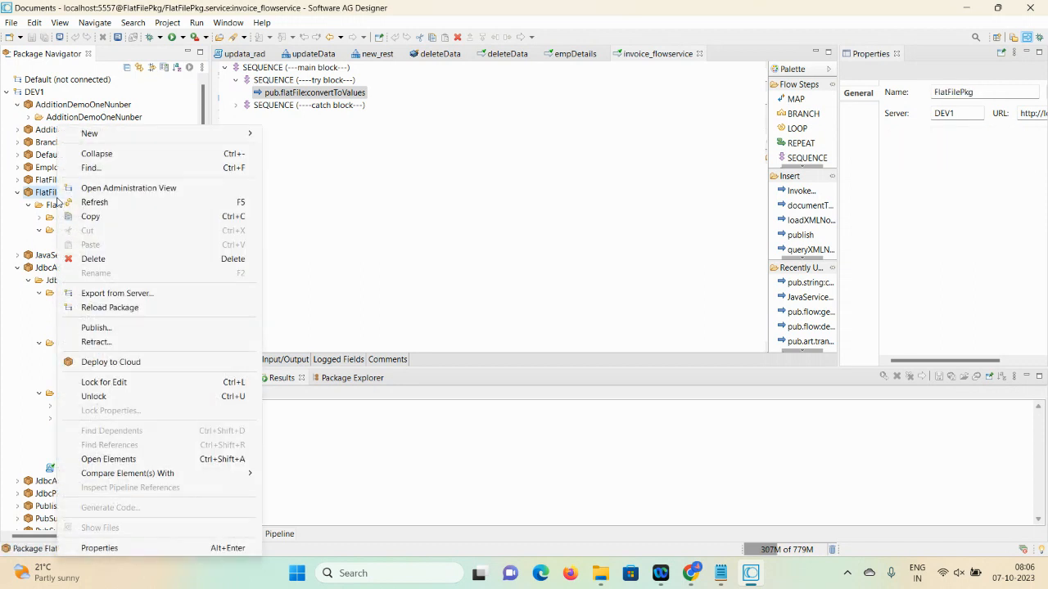
{"action": "left_click", "coordinate": [85, 547]}
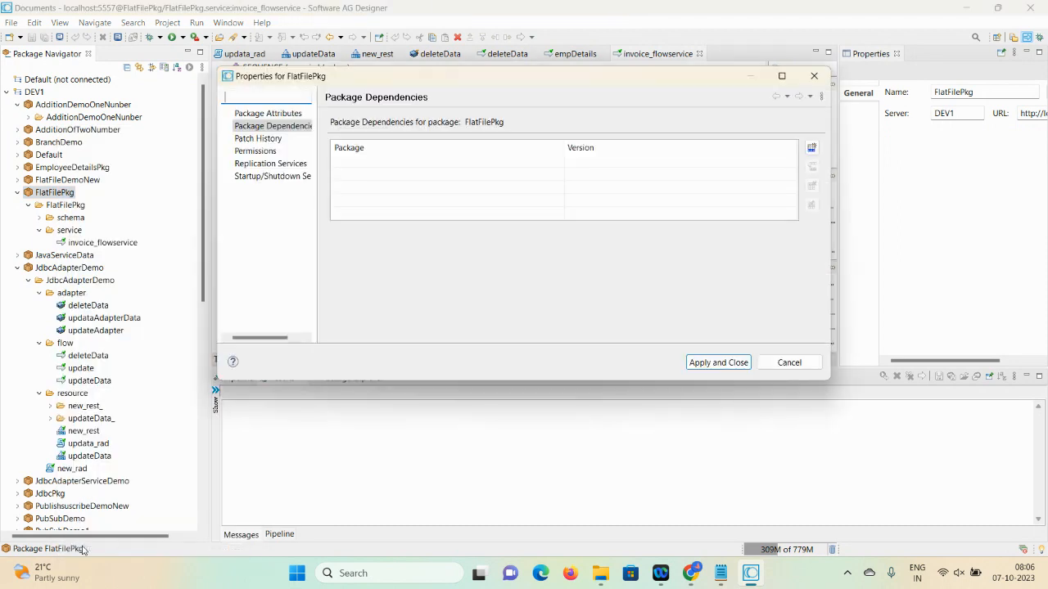
{"action": "left_click", "coordinate": [811, 147]}
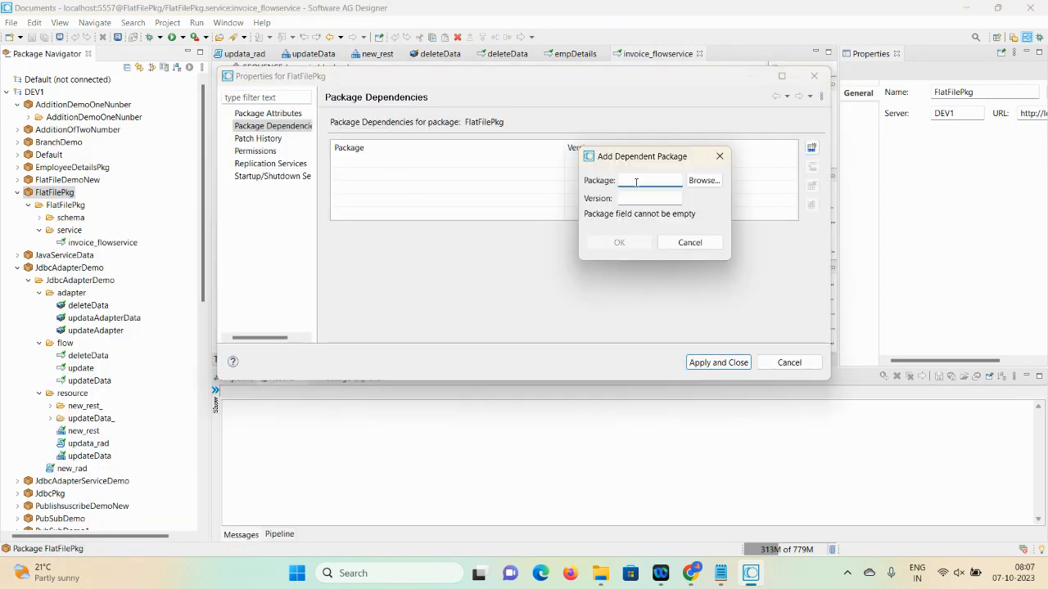
{"action": "left_click", "coordinate": [704, 180]}
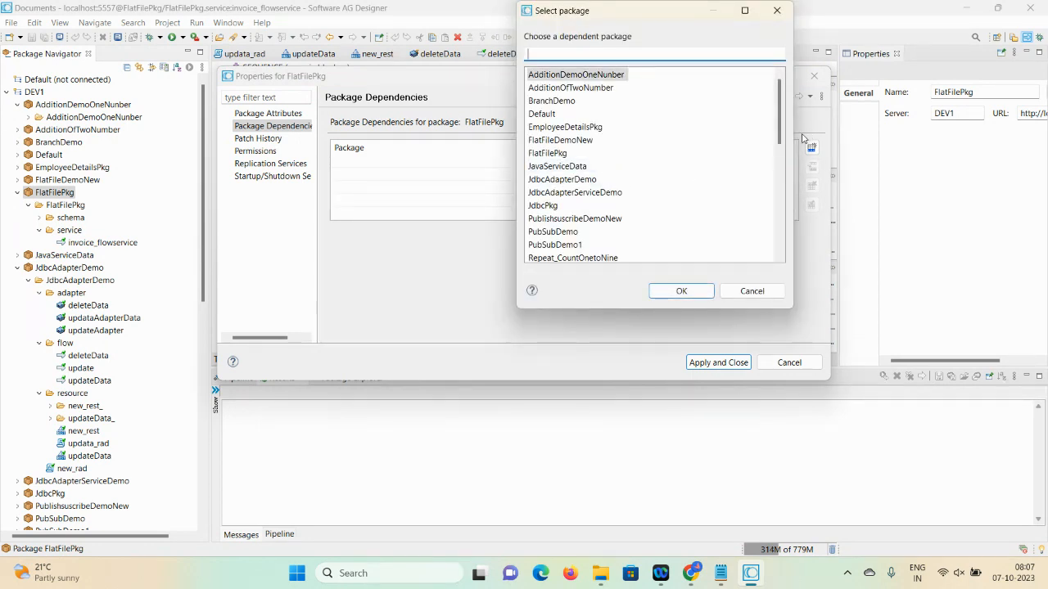
{"action": "mouse_move", "coordinate": [779, 135]}
{"action": "left_mouse_down"}
{"action": "mouse_move", "coordinate": [781, 242]}
{"action": "mouse_move", "coordinate": [778, 148]}
{"action": "left_mouse_up"}
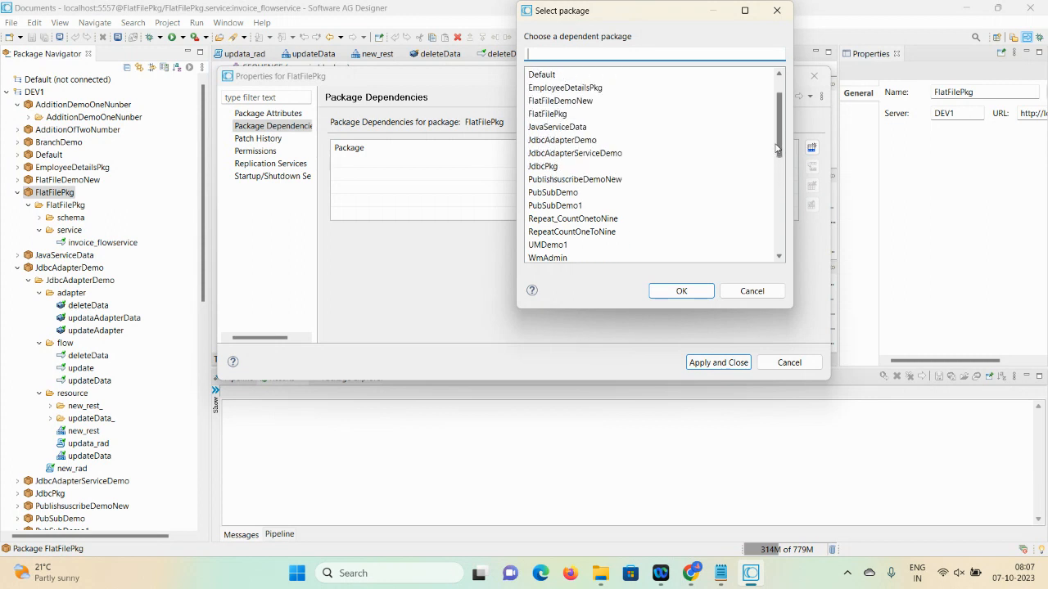
{"action": "left_click_drag", "start_coordinate": [777, 148], "coordinate": [769, 199]}
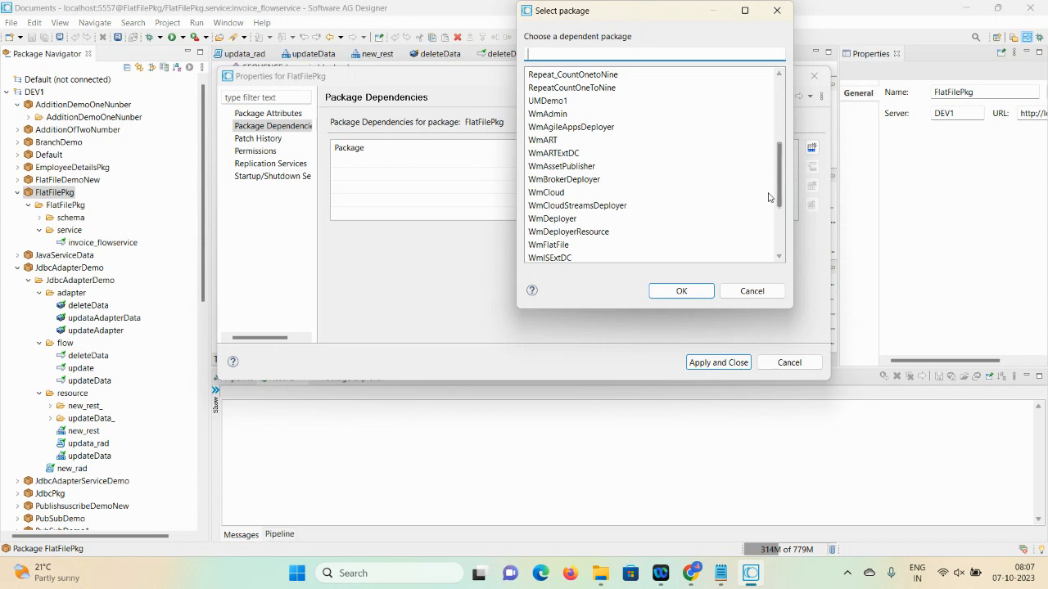
{"action": "left_click", "coordinate": [534, 245]}
{"action": "left_click", "coordinate": [681, 292]}
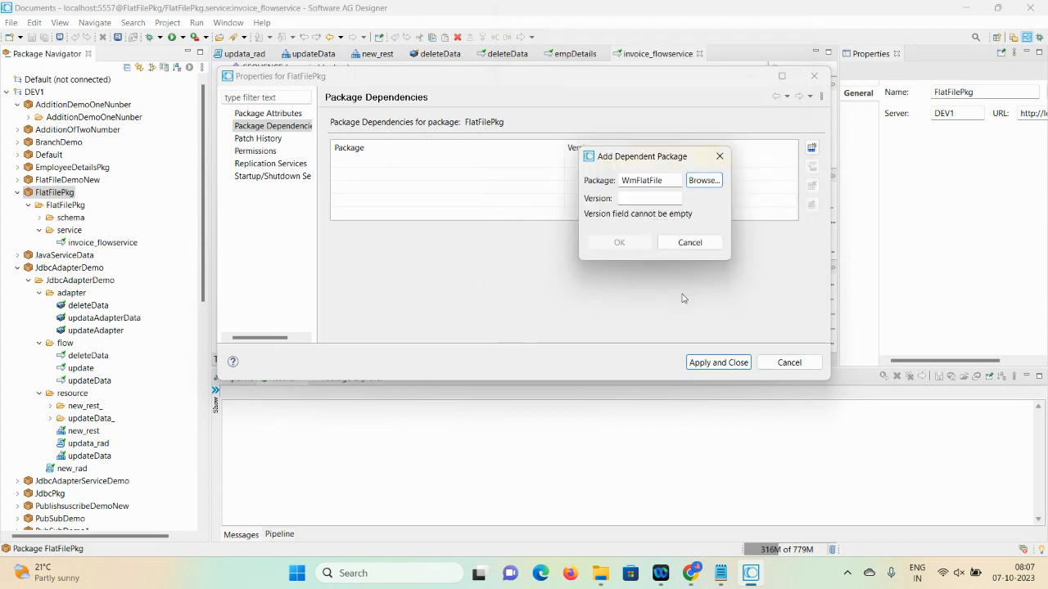
{"action": "left_click", "coordinate": [640, 201]}
{"action": "type", "text": "*"}
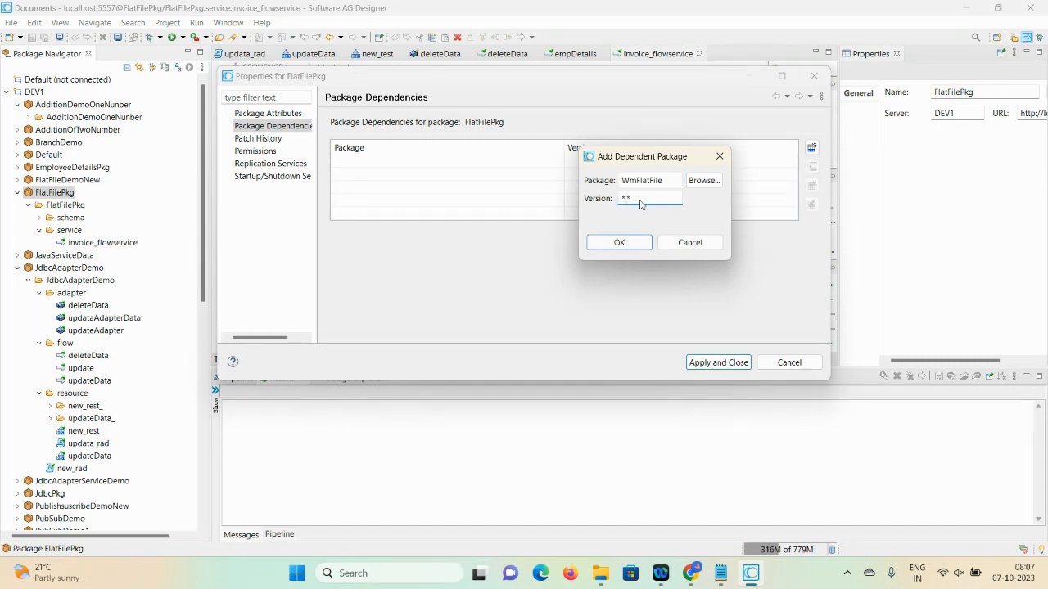
{"action": "left_click", "coordinate": [634, 248]}
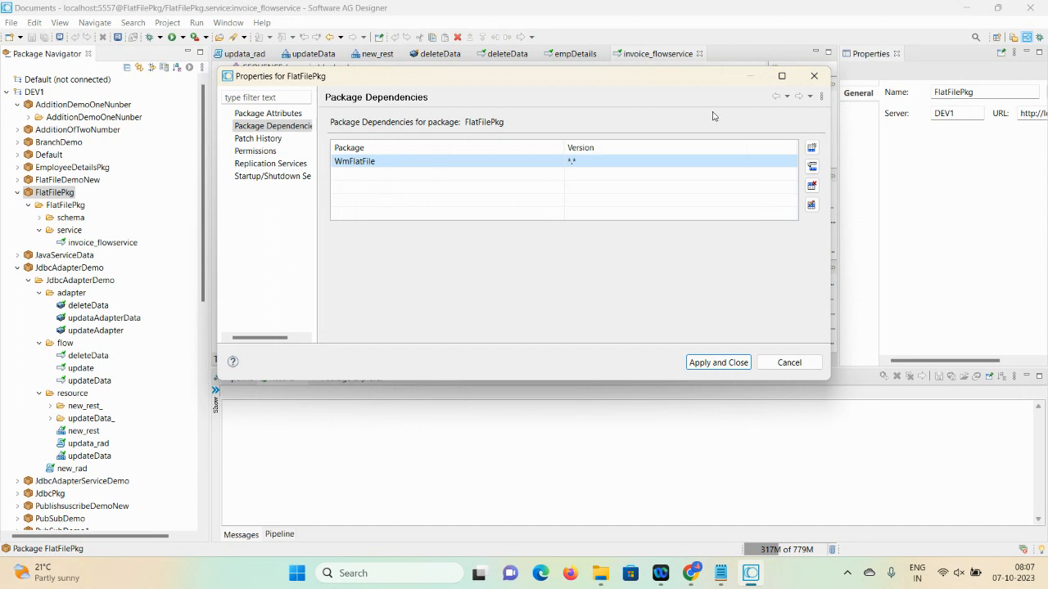
Add WmPublic with version *.* as a second package dependency of FlatFilePkg.
{"action": "left_click", "coordinate": [812, 149]}
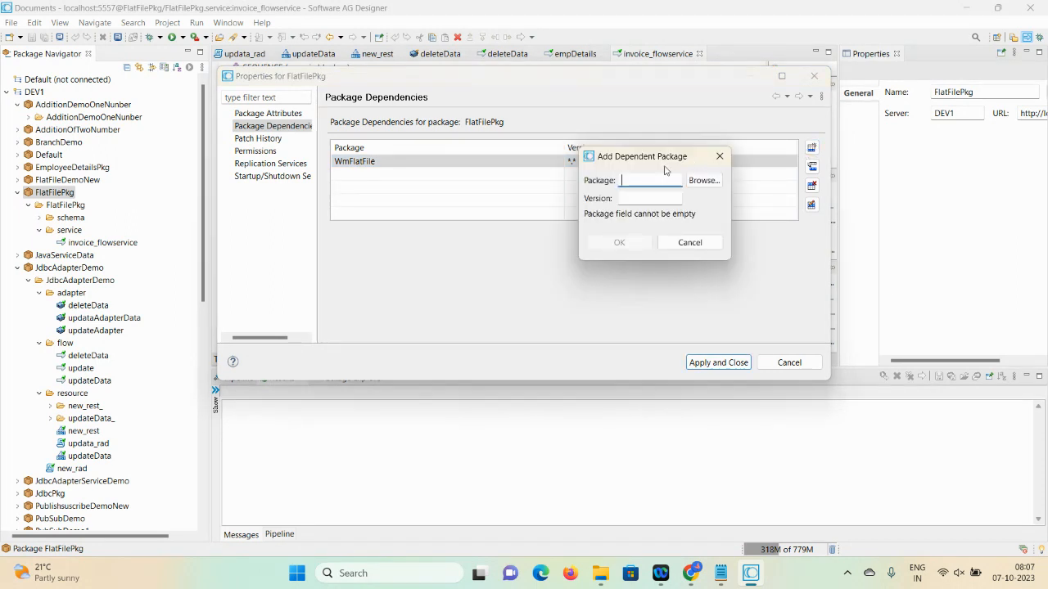
{"action": "left_click", "coordinate": [697, 181]}
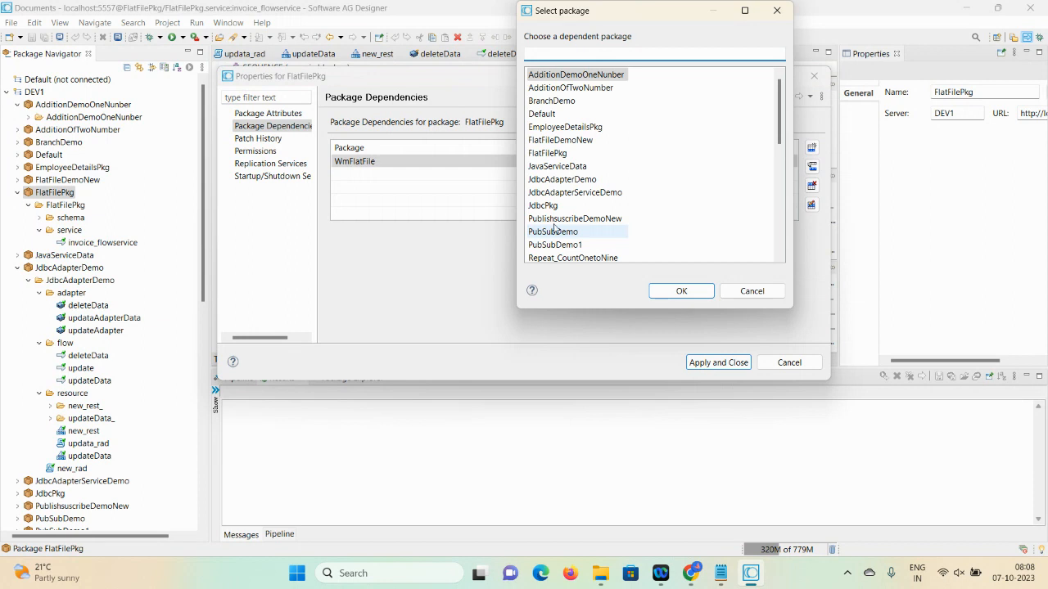
{"action": "left_click_drag", "start_coordinate": [777, 135], "coordinate": [774, 222]}
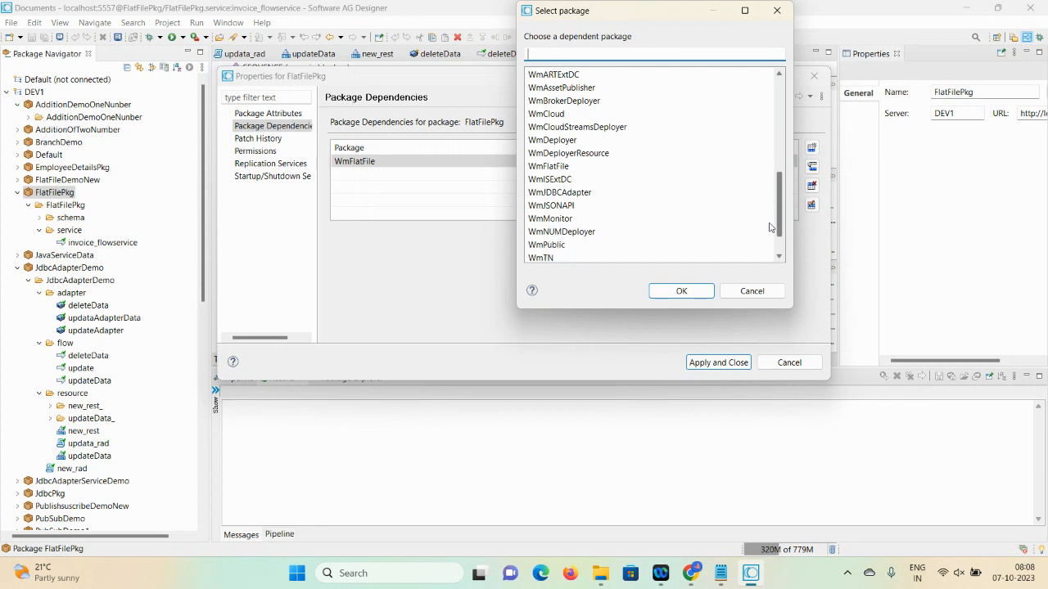
{"action": "left_click", "coordinate": [572, 245]}
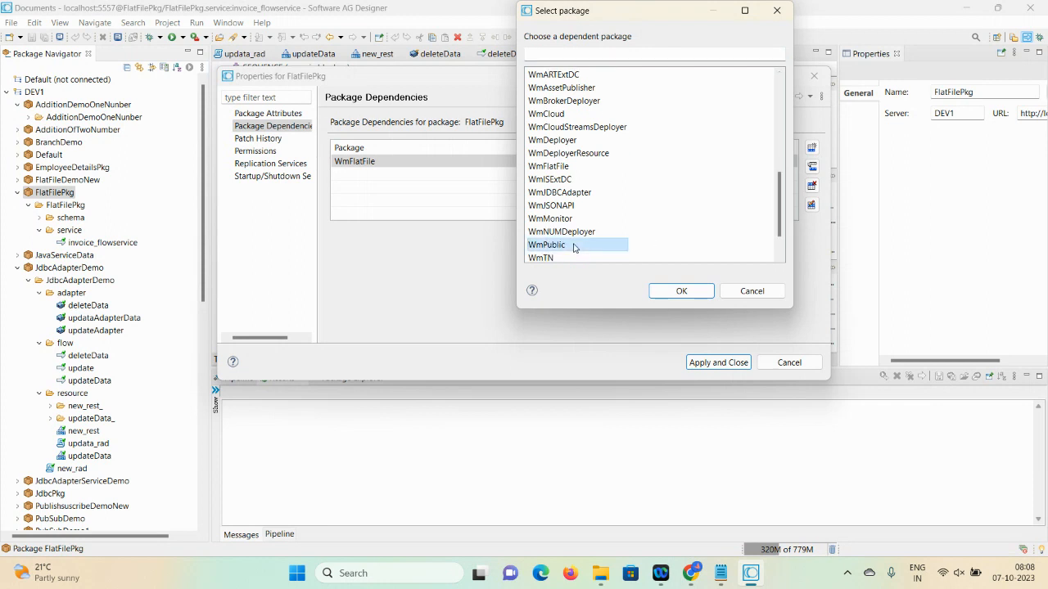
{"action": "left_click", "coordinate": [682, 292]}
{"action": "left_click", "coordinate": [625, 198]}
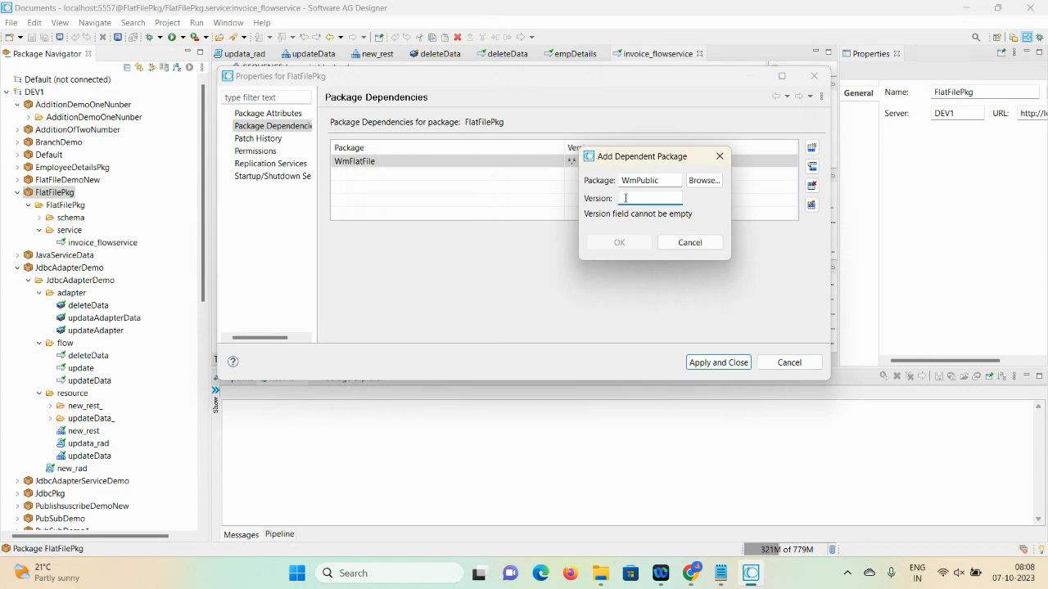
{"action": "type", "text": "*.*"}
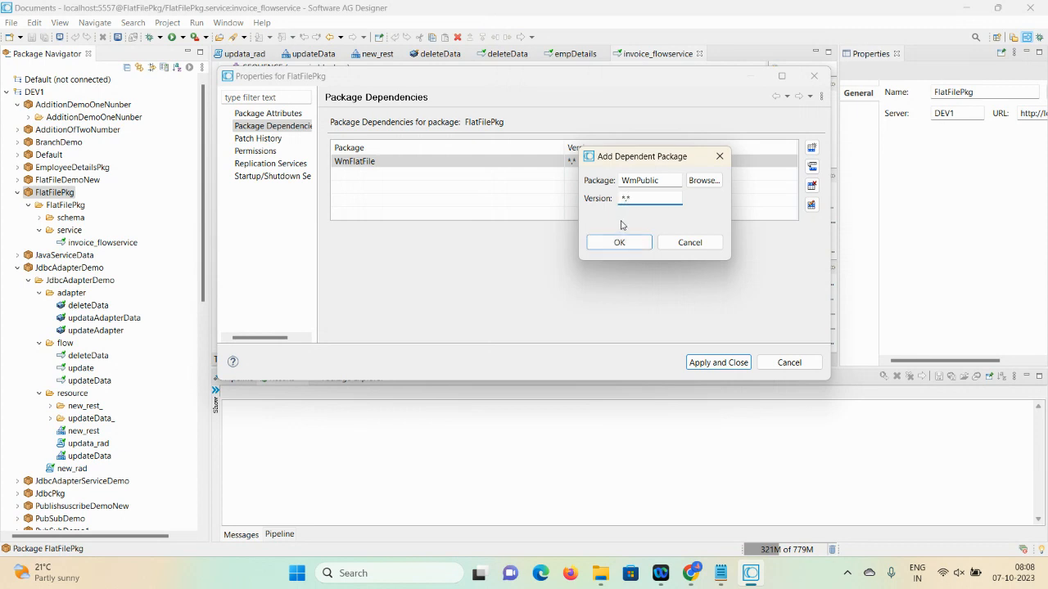
{"action": "left_click", "coordinate": [620, 242]}
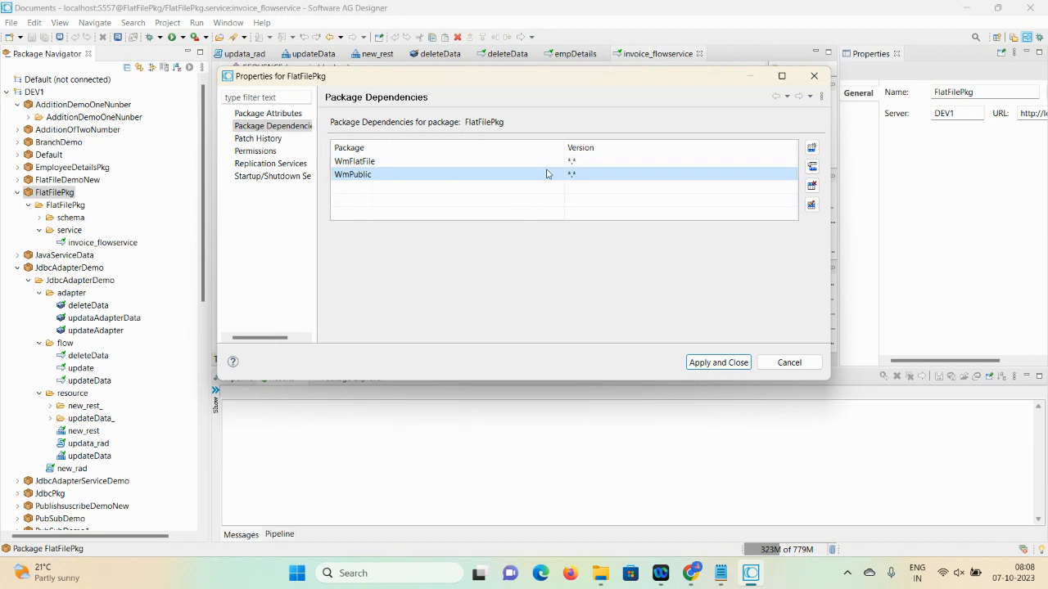
Delete the WmPublic dependency from FlatFilePkg and apply the package properties.
{"action": "left_click", "coordinate": [811, 185]}
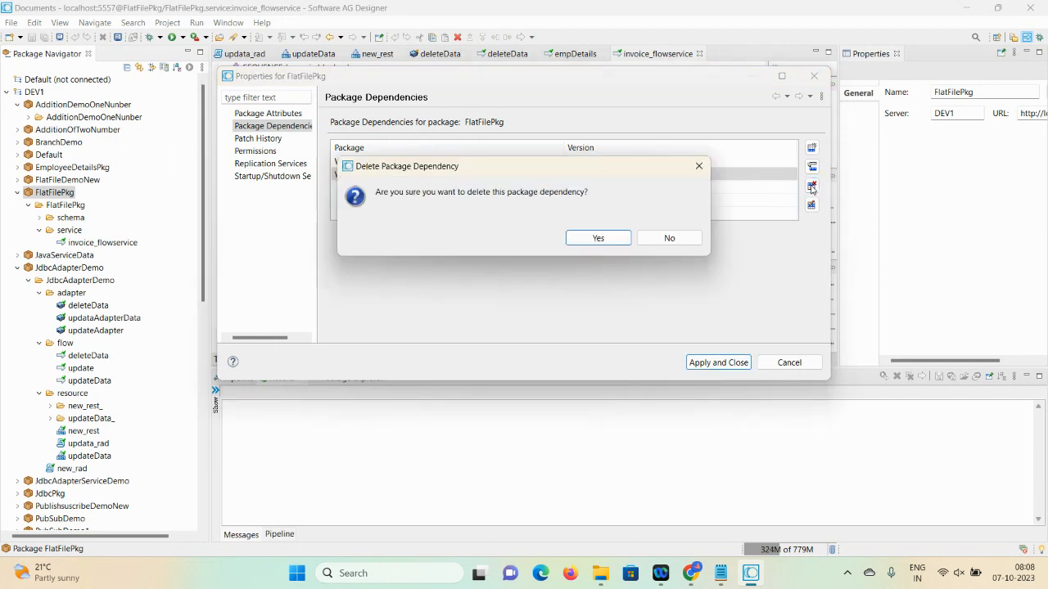
{"action": "left_click", "coordinate": [614, 245]}
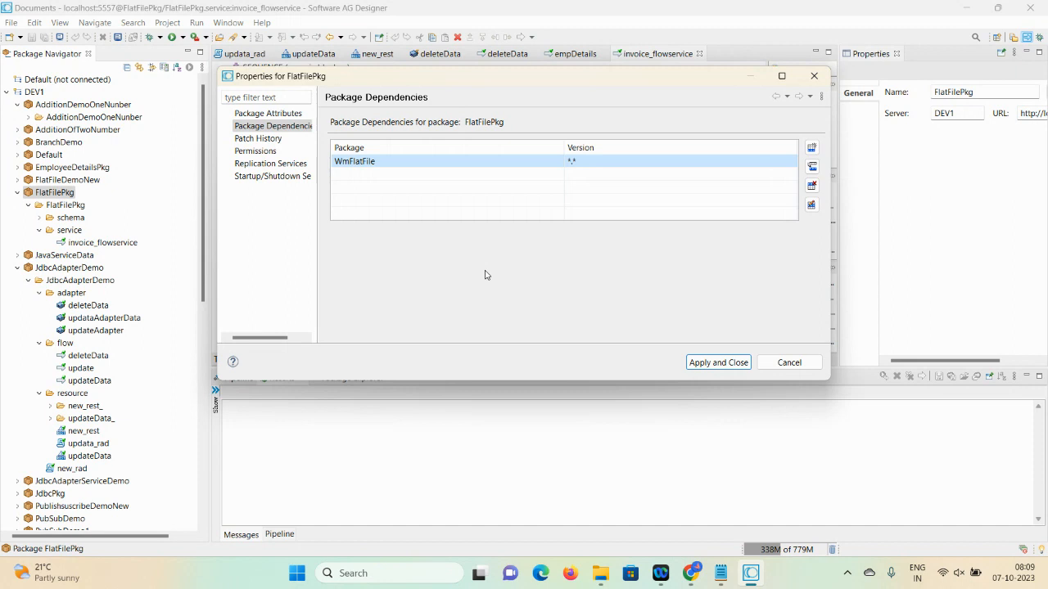
{"action": "left_click", "coordinate": [699, 363]}
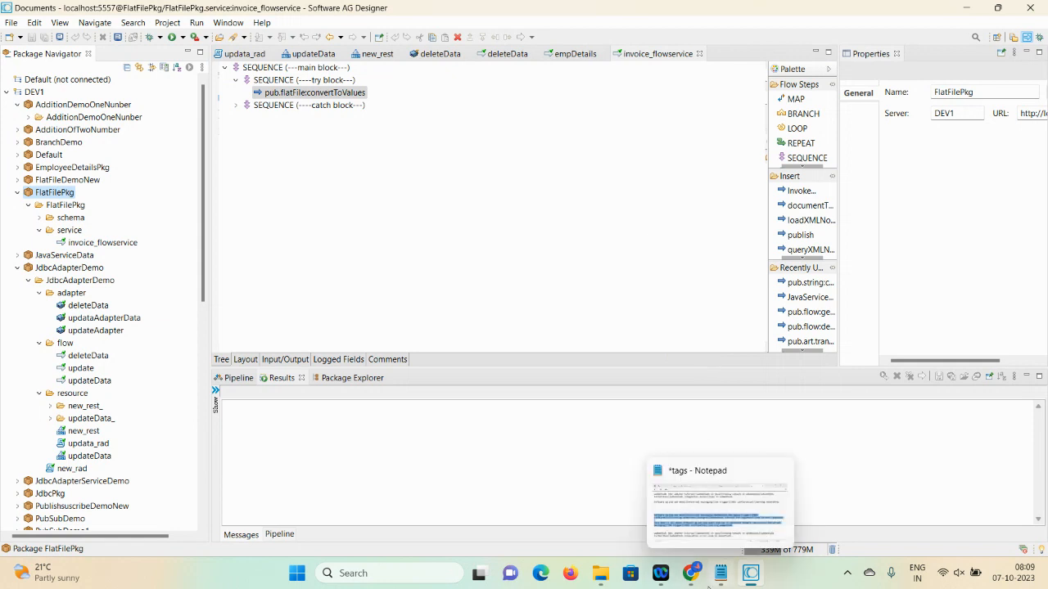
{"action": "mouse_move", "coordinate": [690, 576]}
{"action": "left_click", "coordinate": [626, 524]}
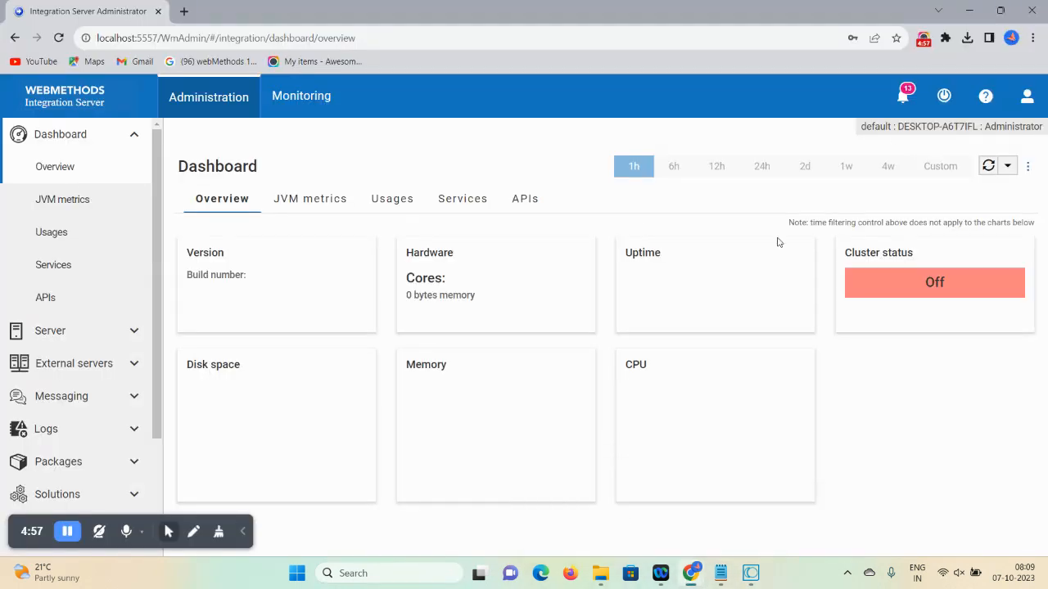
{"action": "left_click", "coordinate": [924, 41]}
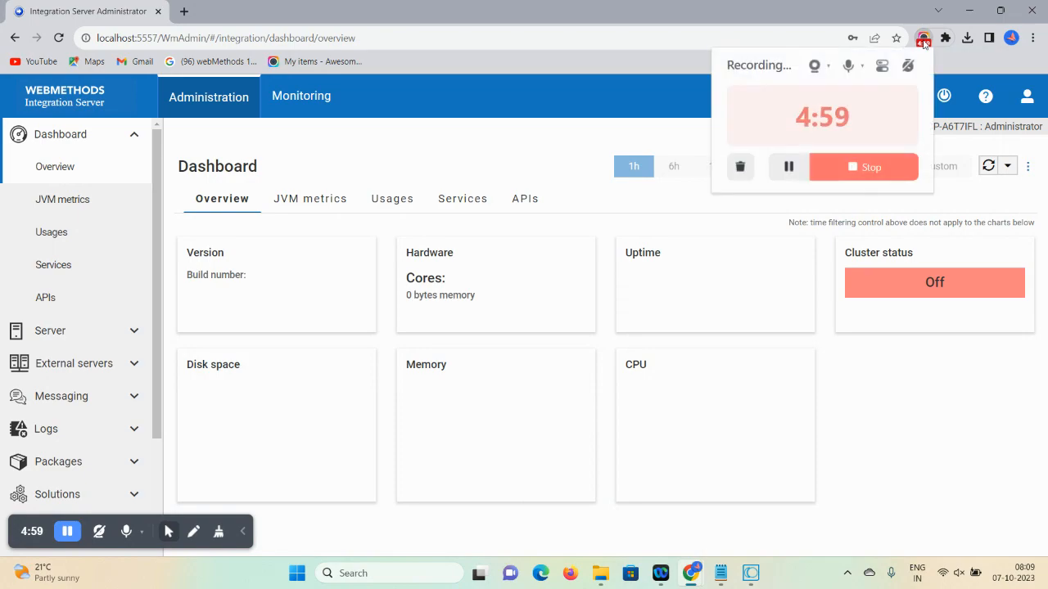